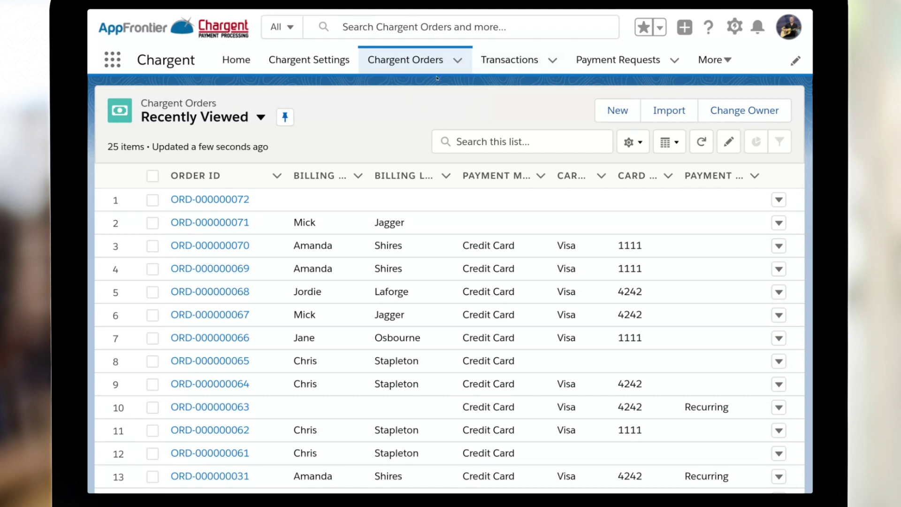
Save a new order with subtotal 100 and tax 9, then begin its payment request.
{"action": "left_click", "coordinate": [611, 106]}
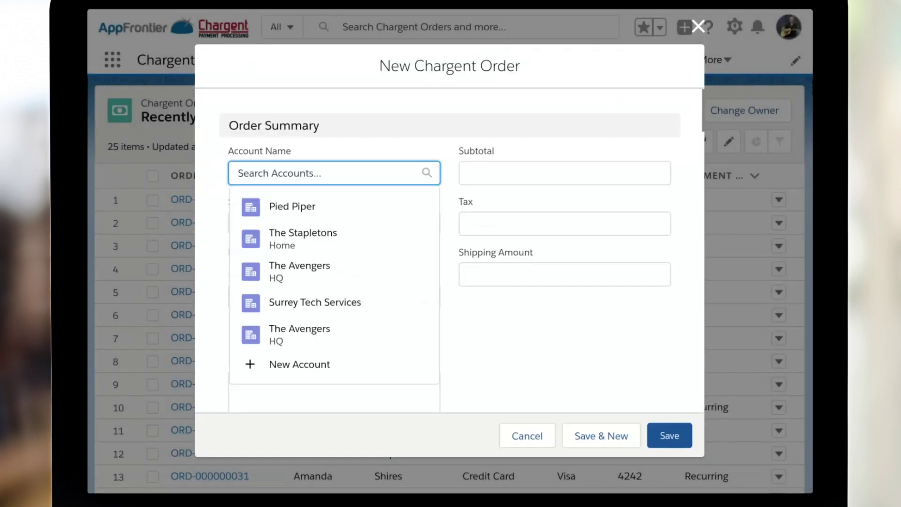
{"action": "left_click", "coordinate": [529, 175]}
{"action": "type", "text": "100"}
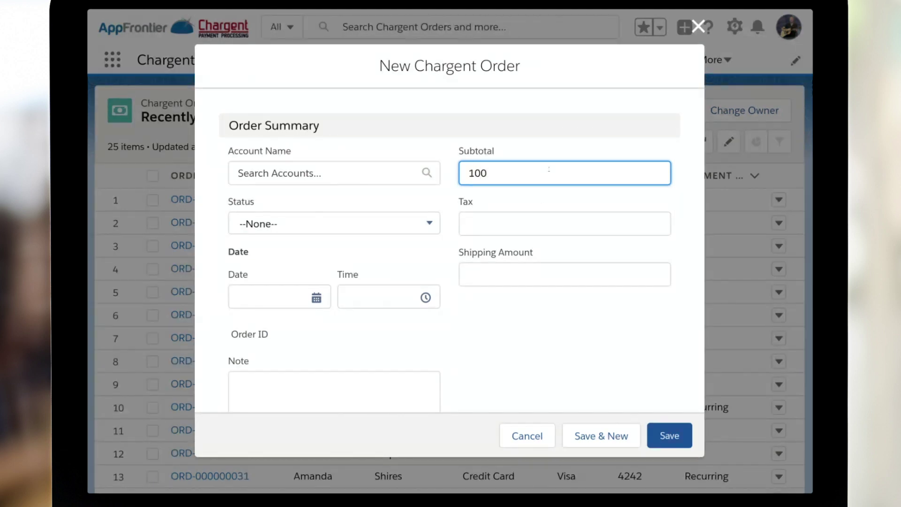
{"action": "left_click", "coordinate": [510, 221]}
{"action": "type", "text": "9"}
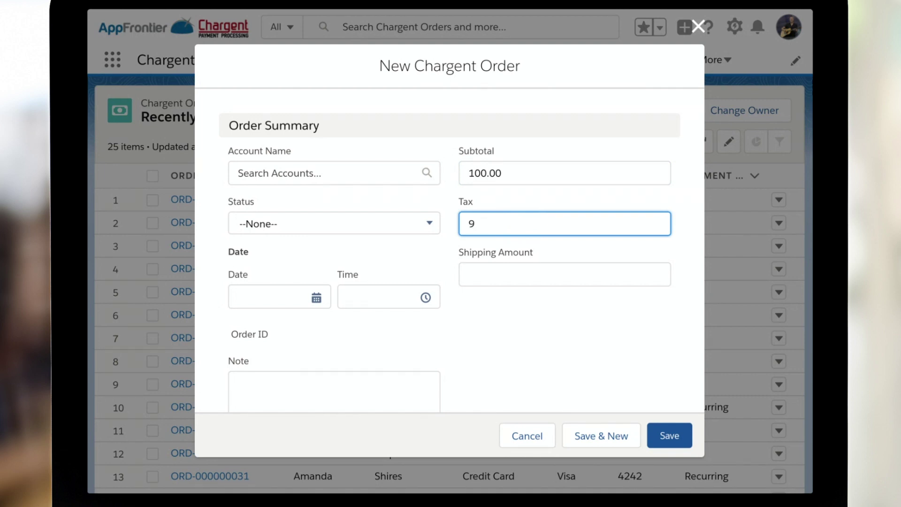
{"action": "scroll", "coordinate": [566, 311], "scroll_direction": "down", "scroll_amount": 1}
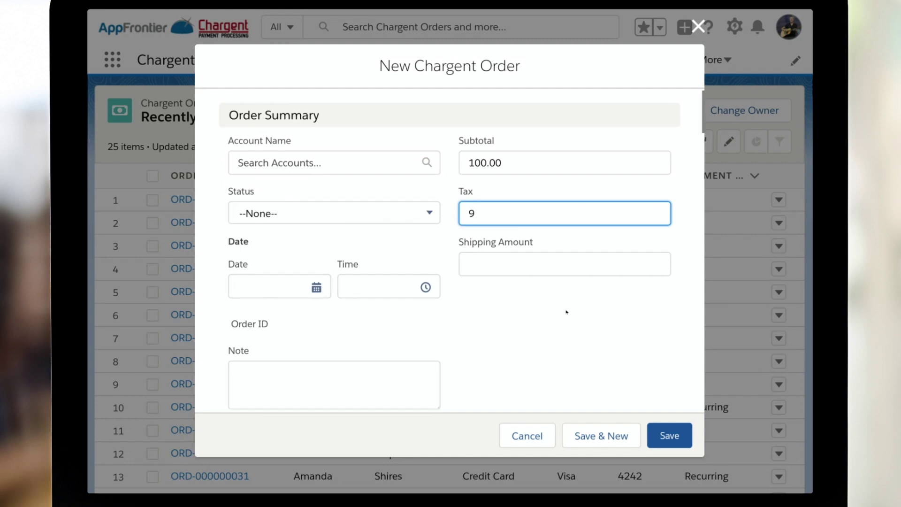
{"action": "scroll", "coordinate": [566, 311], "scroll_direction": "down", "scroll_amount": 1}
{"action": "scroll", "coordinate": [566, 311], "scroll_direction": "down", "scroll_amount": 1}
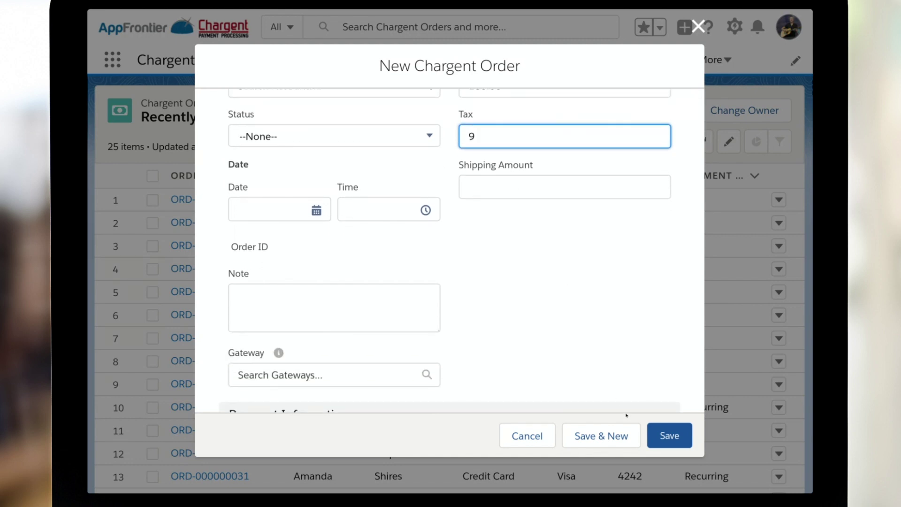
{"action": "left_click", "coordinate": [667, 436]}
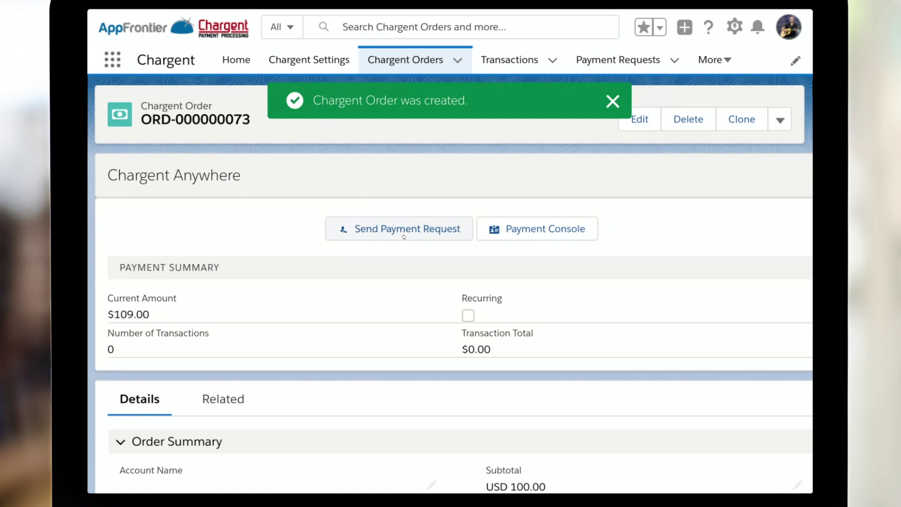
{"action": "left_click", "coordinate": [407, 228]}
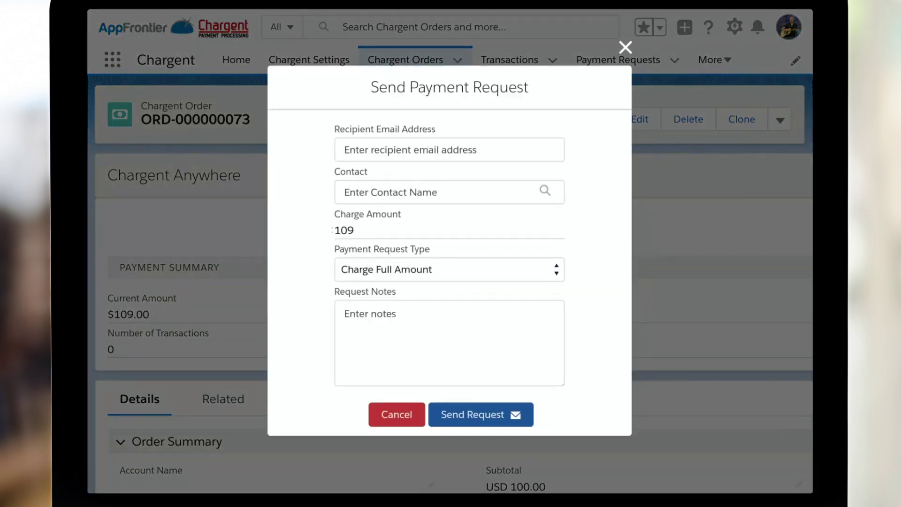
{"action": "left_click_drag", "start_coordinate": [333, 234], "coordinate": [394, 237]}
{"action": "left_click", "coordinate": [384, 190]}
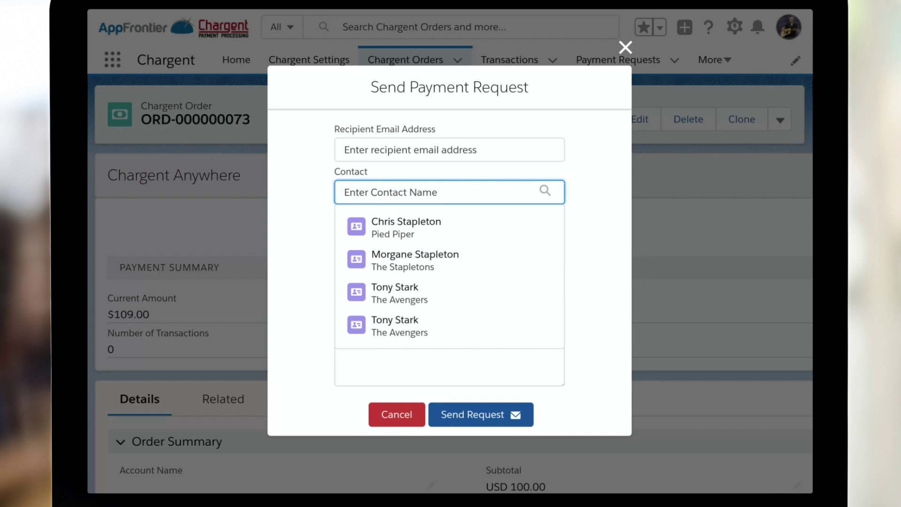
{"action": "left_click", "coordinate": [386, 225]}
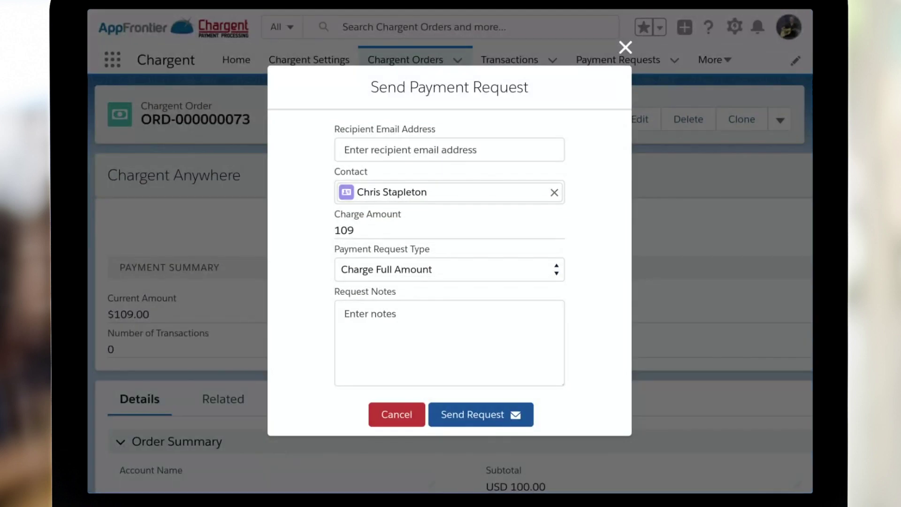
Keep Charge Full Amount, add a thank-you note, and send the request.
{"action": "left_click", "coordinate": [432, 270]}
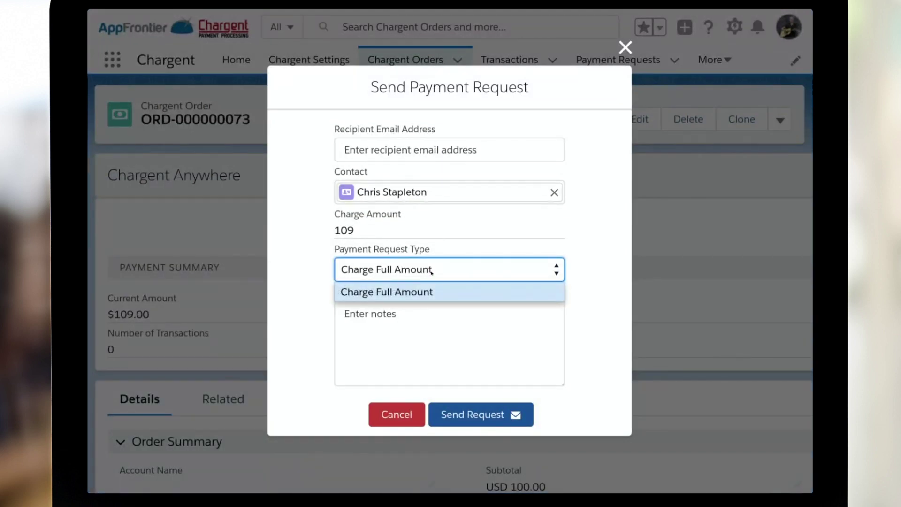
{"action": "left_click", "coordinate": [432, 271]}
{"action": "left_click", "coordinate": [406, 343]}
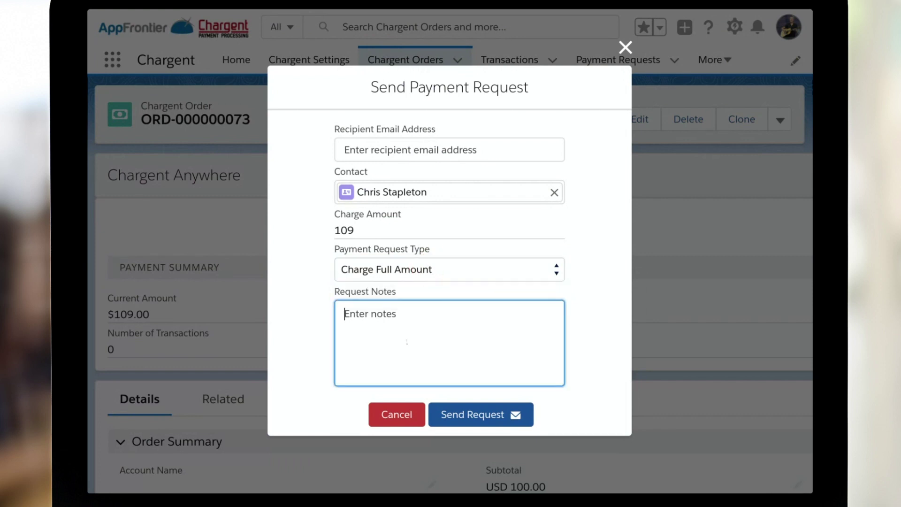
{"action": "type", "text": "This"}
{"action": "key", "text": "BackSpace"}
{"action": "key", "text": "BackSpace"}
{"action": "key", "text": "BackSpace"}
{"action": "type", "text": "Thank you for your business."}
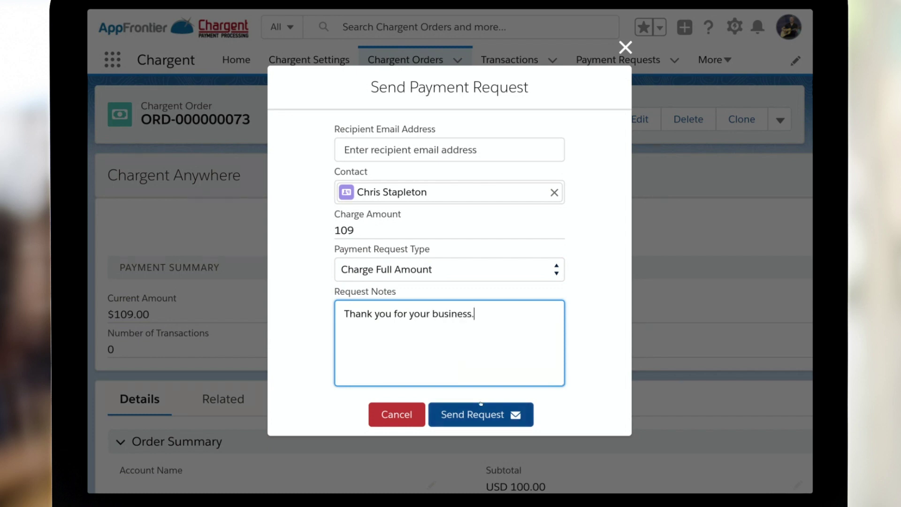
{"action": "left_click", "coordinate": [476, 416]}
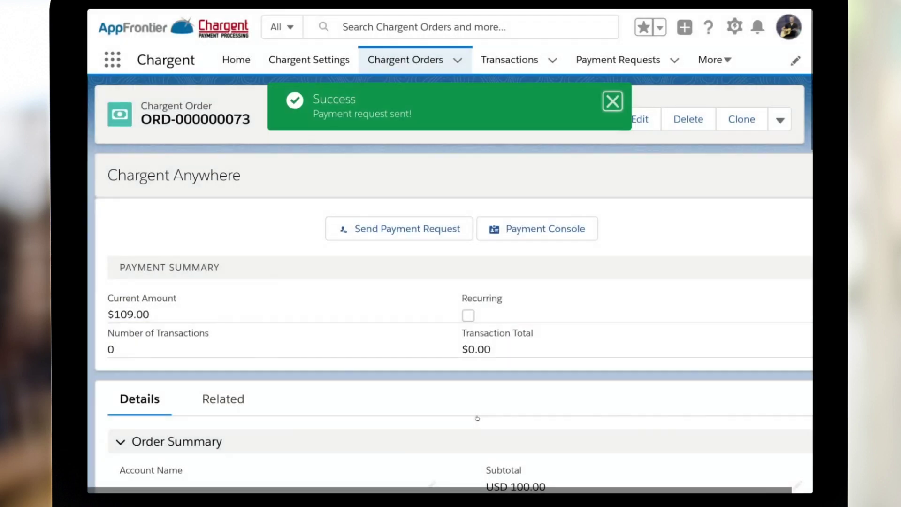